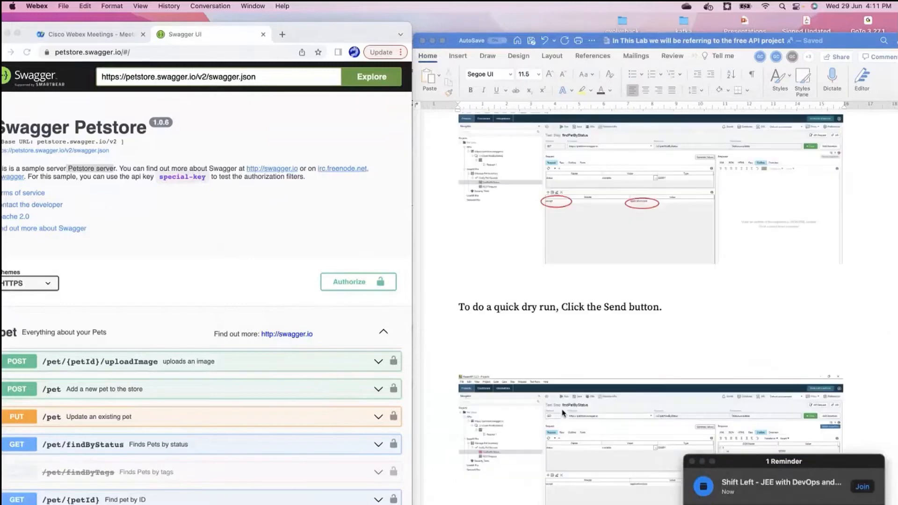
Step: Read through the lab document's sections on test steps and on importing Postman collections into ReadyAPI
scroll(563, 413, down, 20)
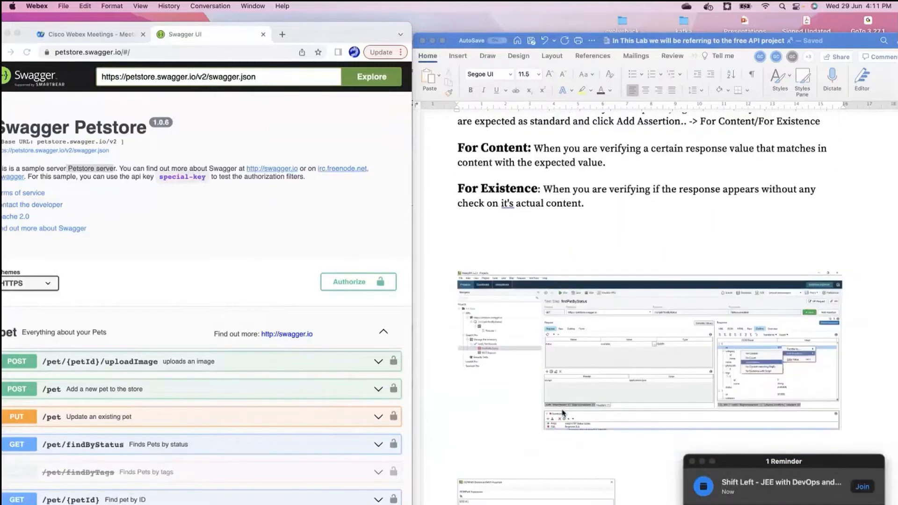
scroll(563, 414, down, 20)
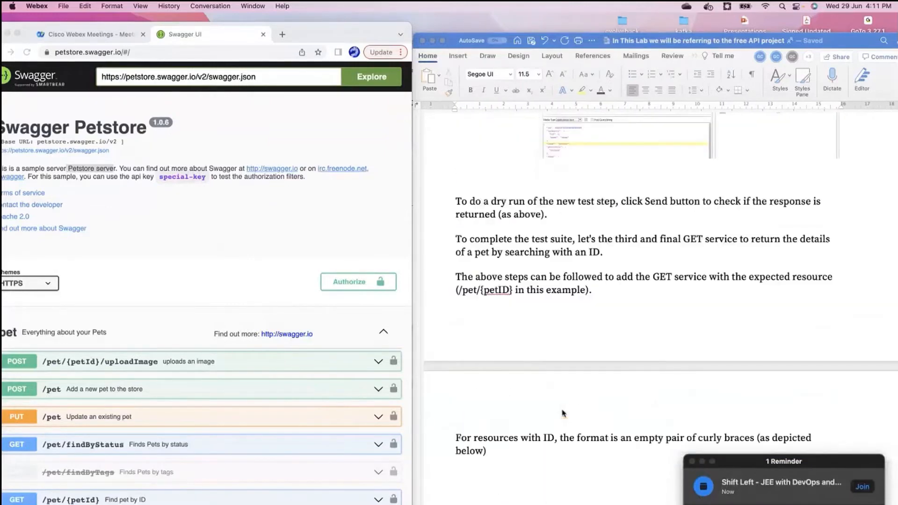
scroll(563, 414, down, 20)
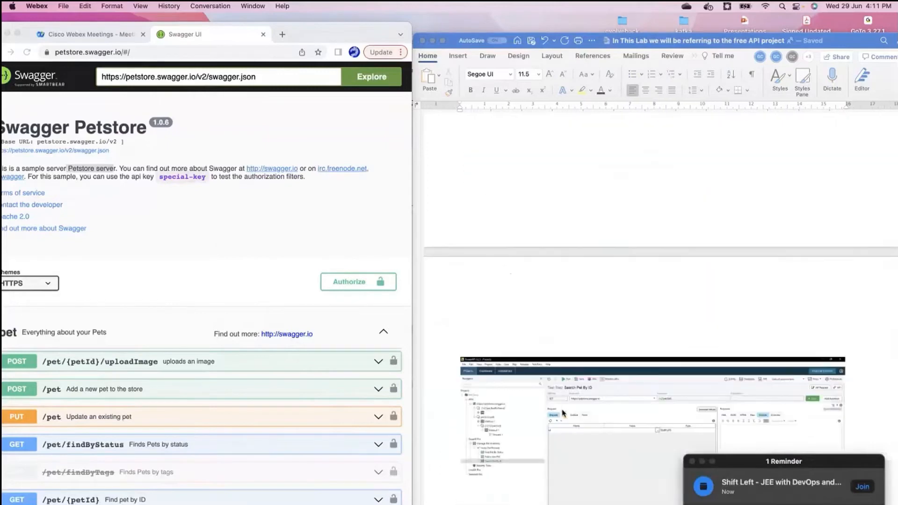
scroll(563, 414, down, 20)
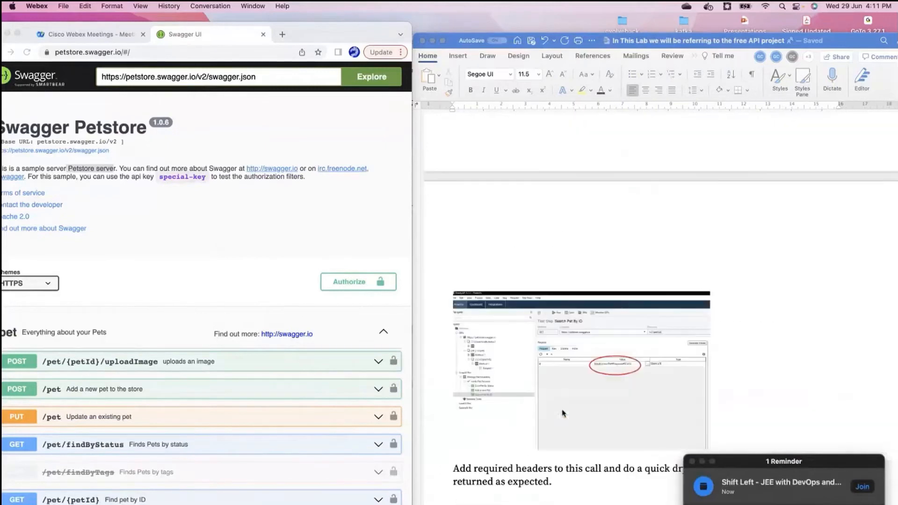
scroll(563, 413, down, 20)
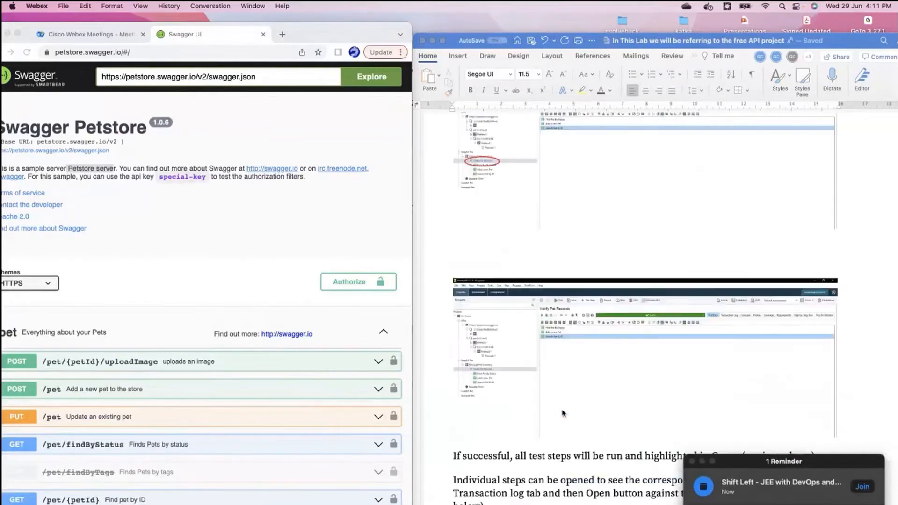
scroll(563, 414, down, 20)
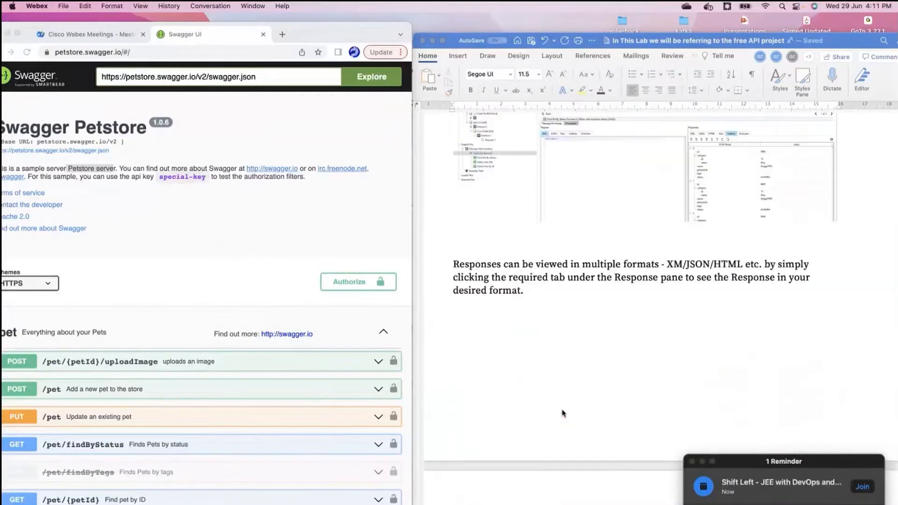
scroll(563, 414, down, 20)
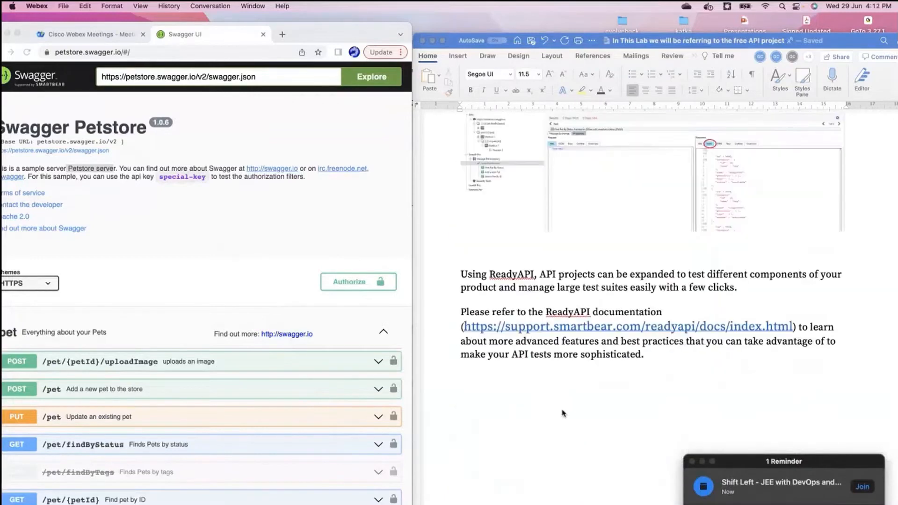
scroll(563, 414, down, 15)
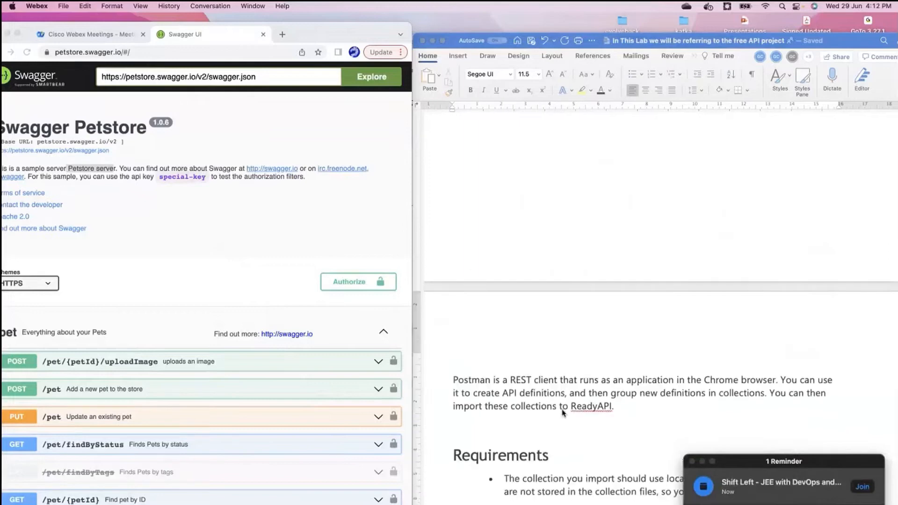
scroll(563, 413, down, 10)
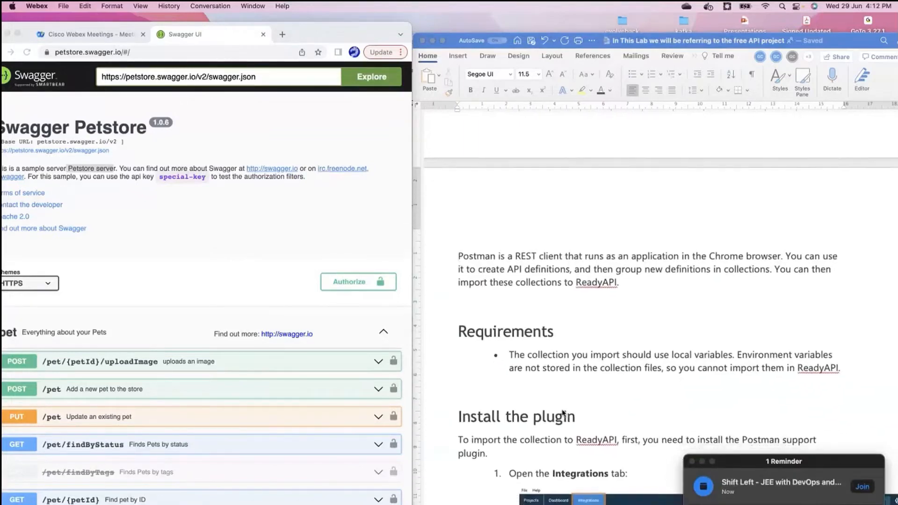
scroll(563, 413, down, 3)
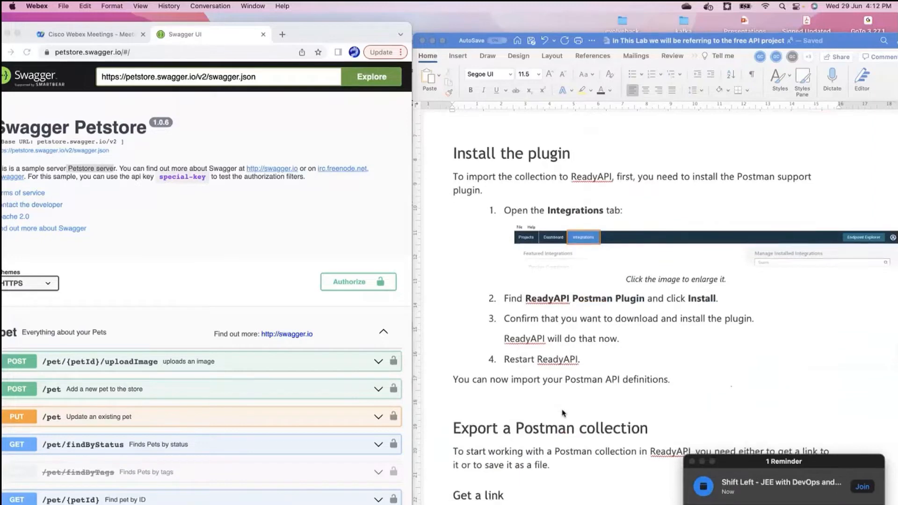
scroll(563, 413, down, 4)
scroll(563, 416, up, 5)
scroll(564, 417, up, 8)
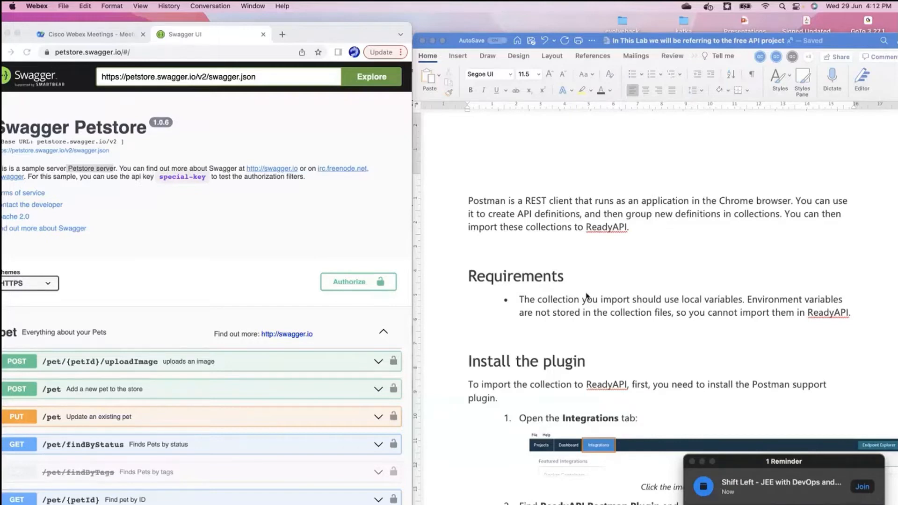
scroll(587, 296, down, 1)
scroll(586, 297, up, 1)
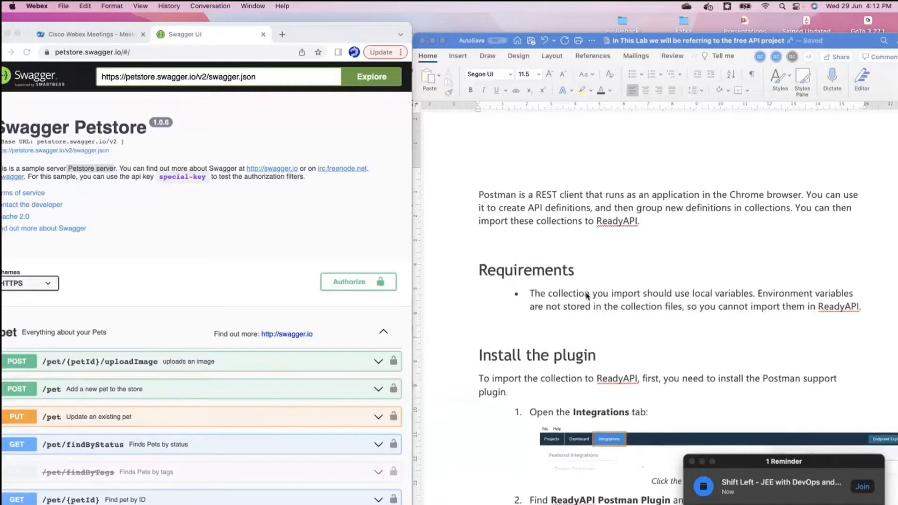
scroll(587, 296, down, 5)
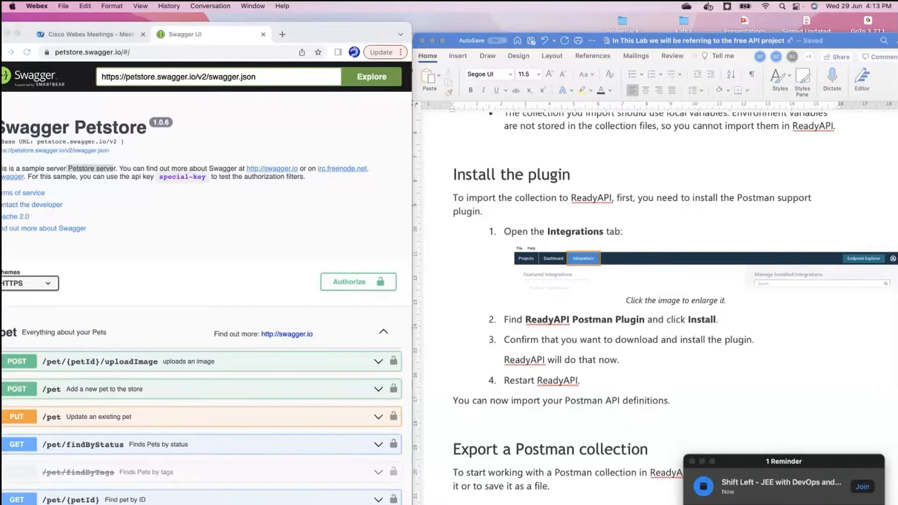
Step: Switch to ReadyAPI and install the ReadyAPI Postman Plugin from the Integrations page, confirming the download
key(super+Tab)
click(267, 115)
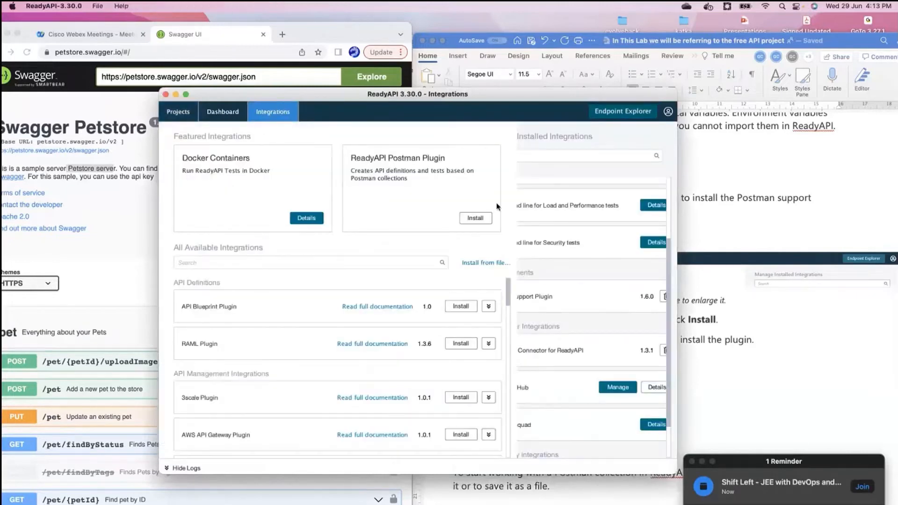
click(475, 219)
drag(478, 98, 269, 101)
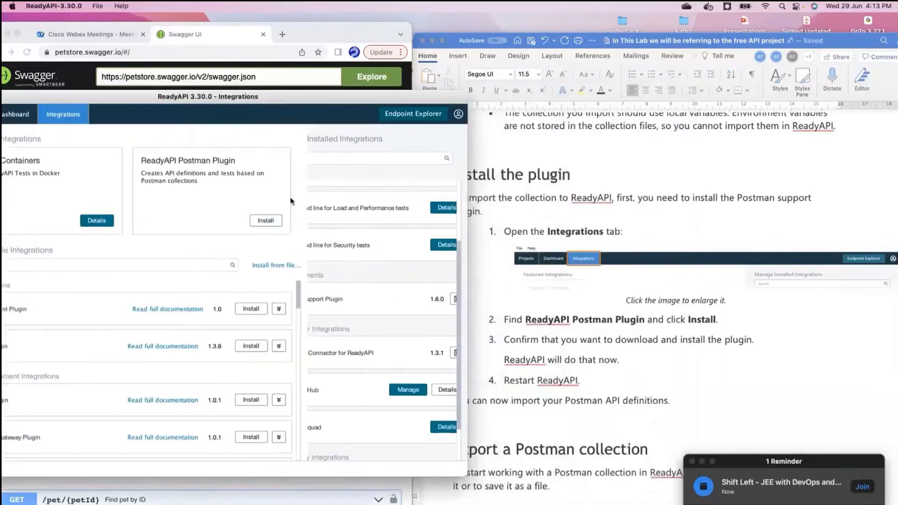
click(266, 221)
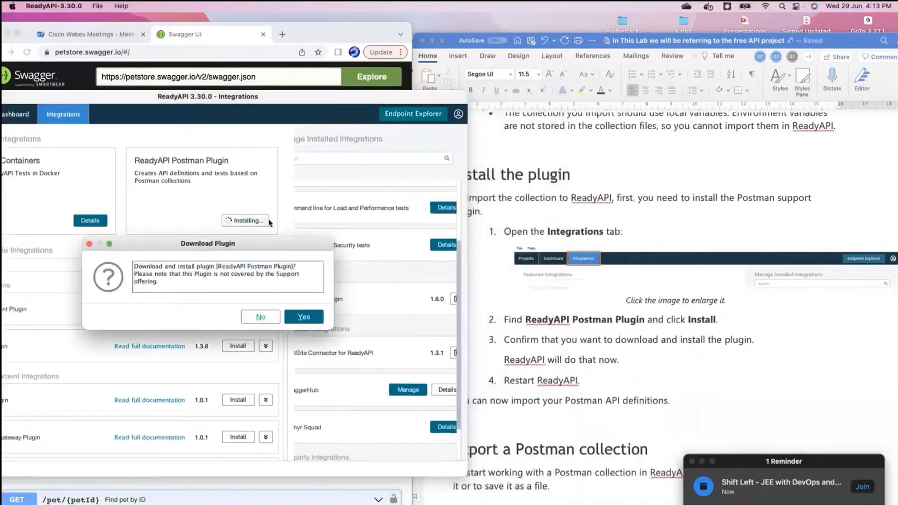
click(305, 319)
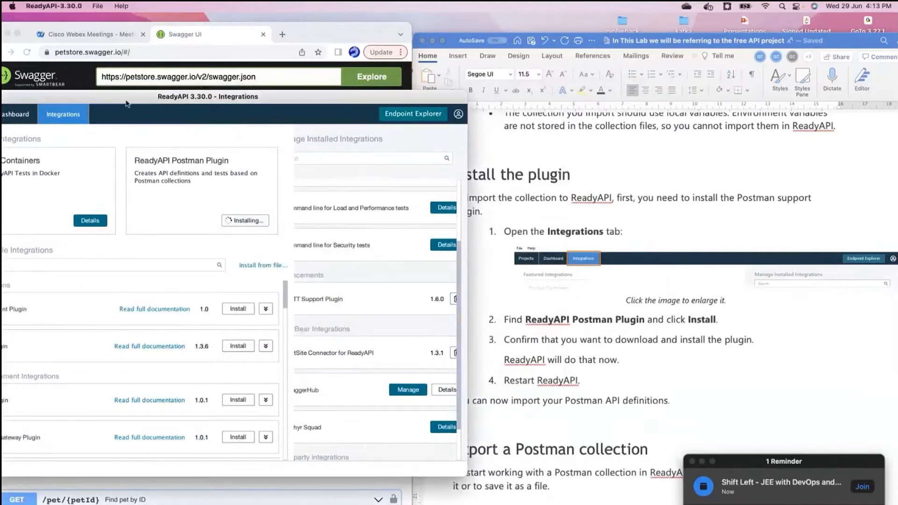
drag(127, 103, 157, 22)
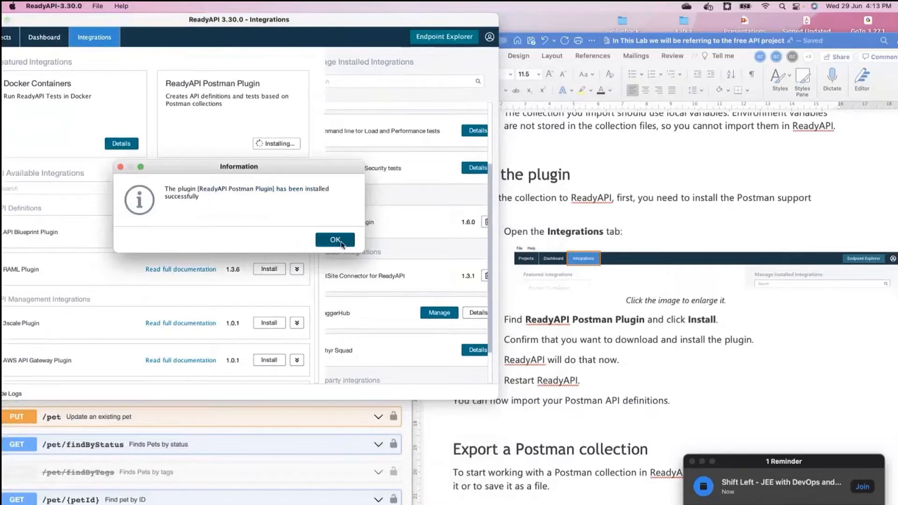
click(342, 244)
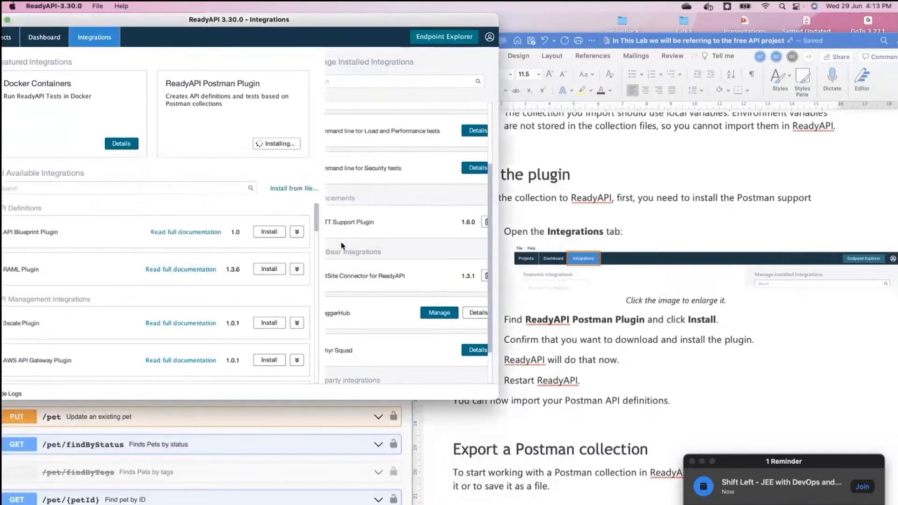
Step: Read the document's instructions for exporting a Postman collection and importing it into ReadyAPI
click(570, 352)
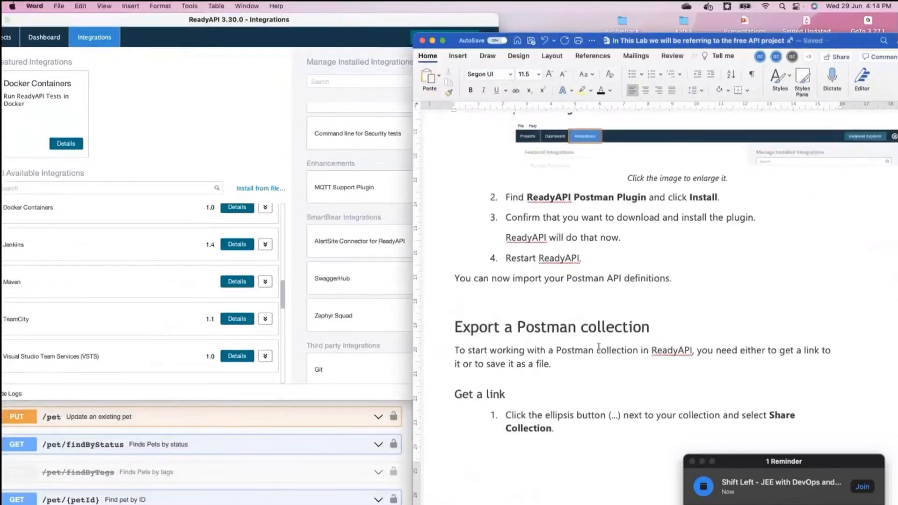
scroll(777, 350, down, 10)
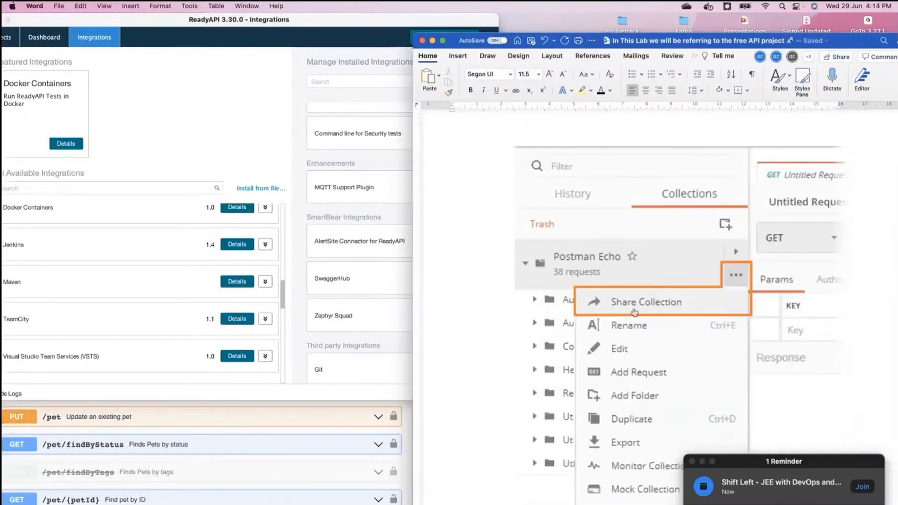
scroll(634, 310, down, 5)
scroll(635, 310, down, 3)
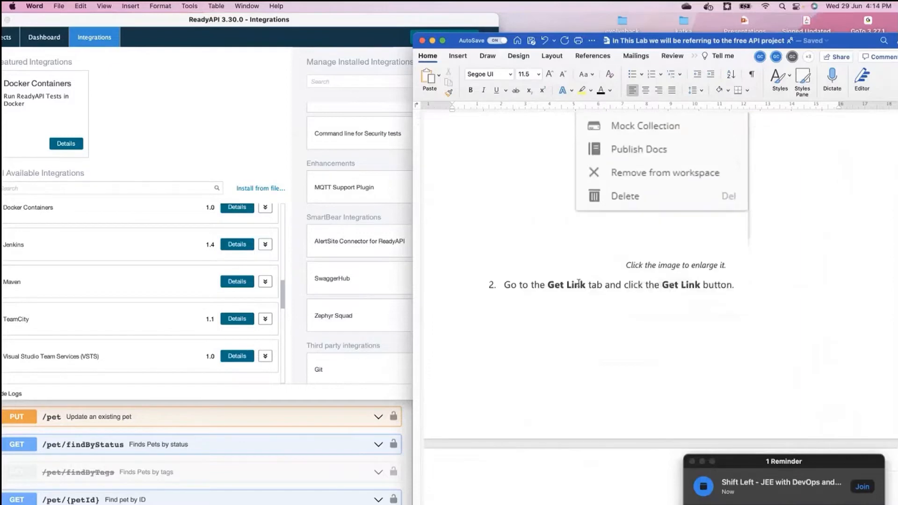
scroll(603, 341, down, 2)
scroll(604, 341, down, 5)
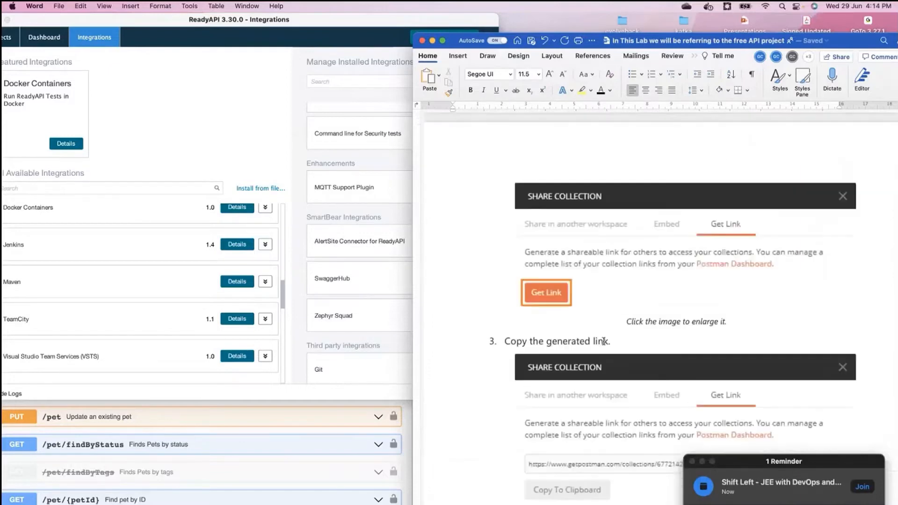
scroll(593, 385, down, 6)
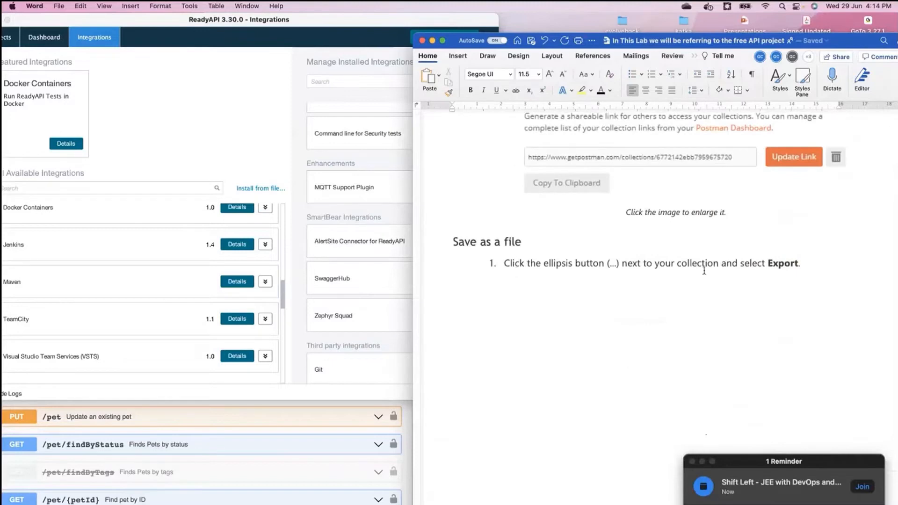
scroll(637, 337, down, 7)
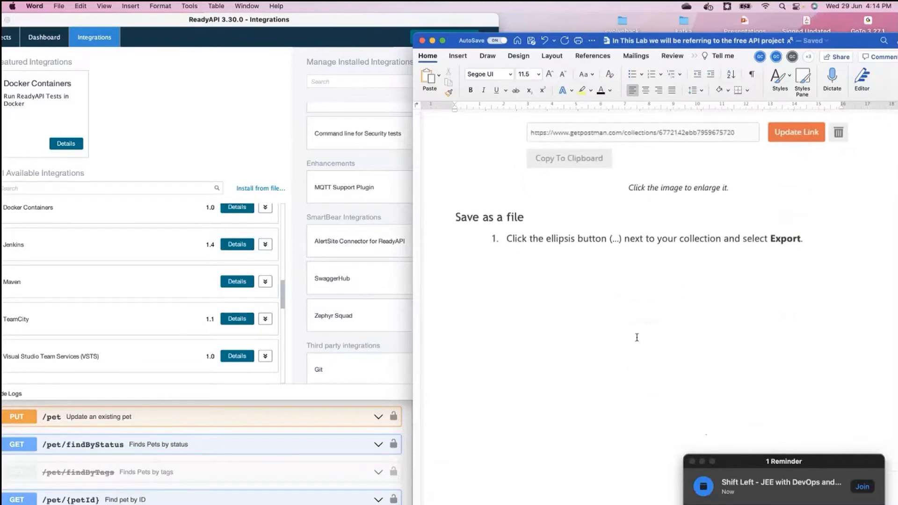
scroll(637, 337, down, 9)
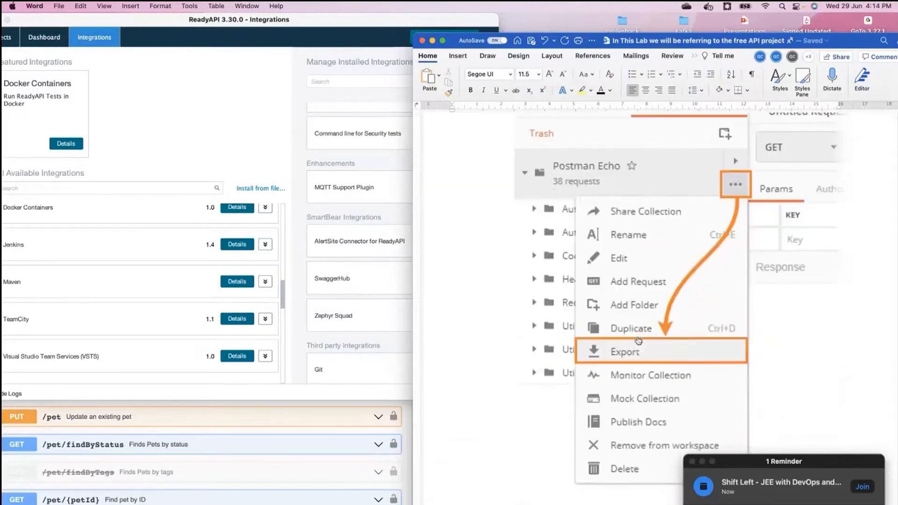
scroll(637, 338, down, 7)
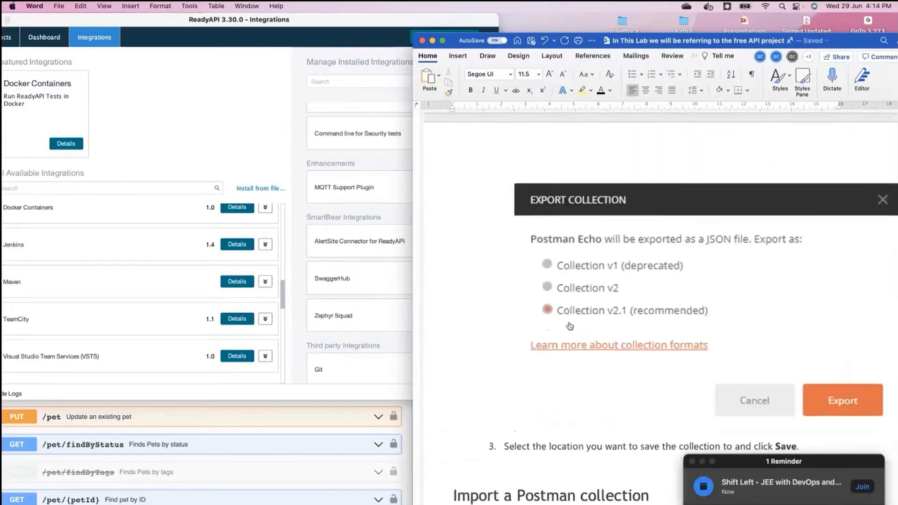
scroll(614, 319, down, 3)
scroll(614, 309, down, 1)
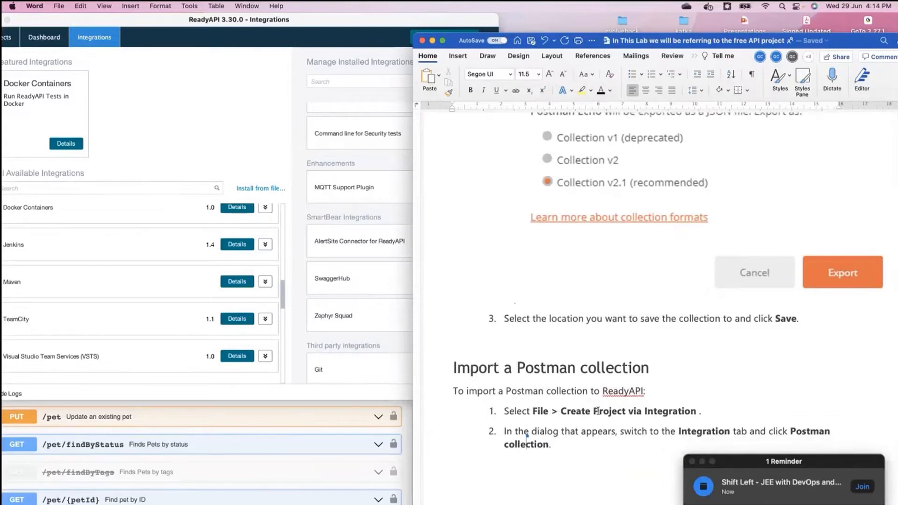
Step: Start creating a ReadyAPI project via integration, choosing Postman collection as the import source
click(195, 37)
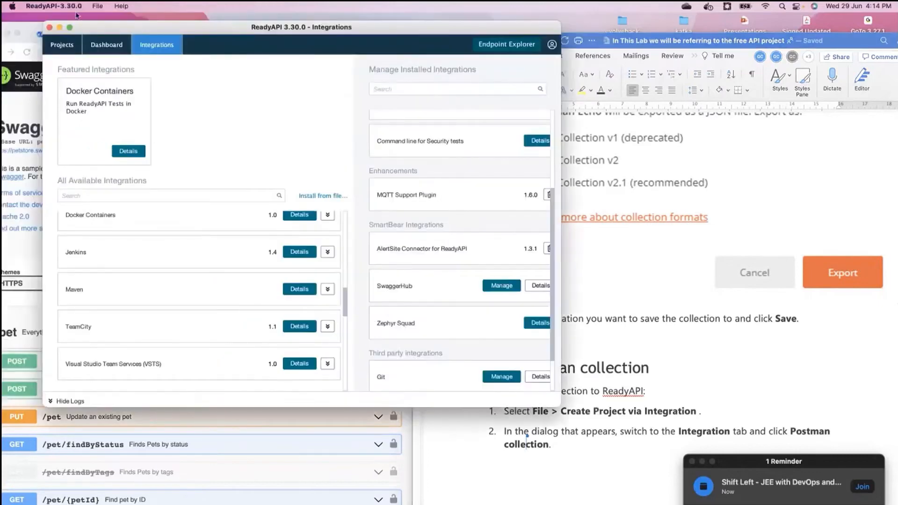
click(98, 7)
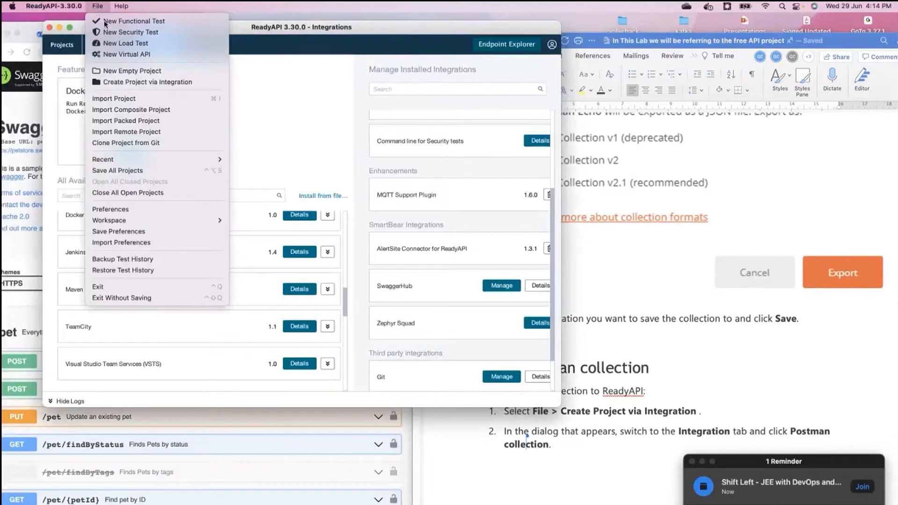
click(148, 83)
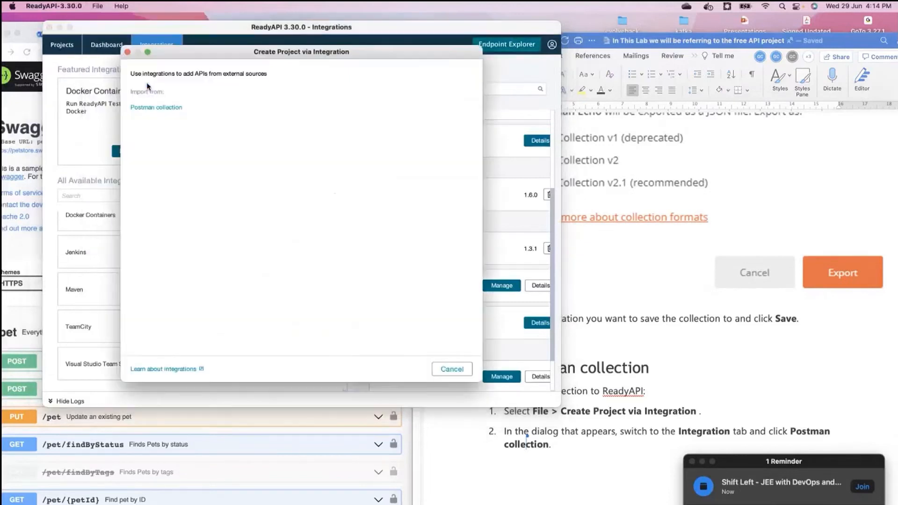
click(149, 109)
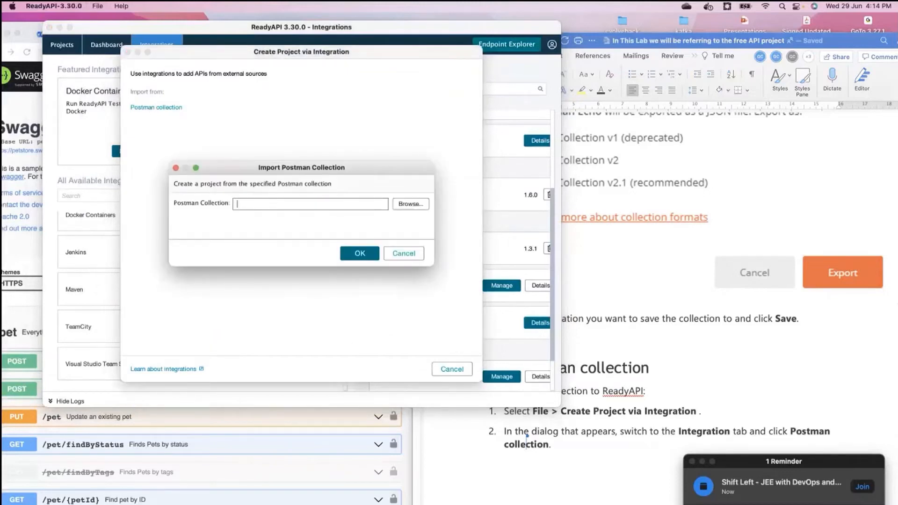
Step: Switch to Postman and export the Postman Echo collection, saving the JSON file to the Desktop
key(super+Tab)
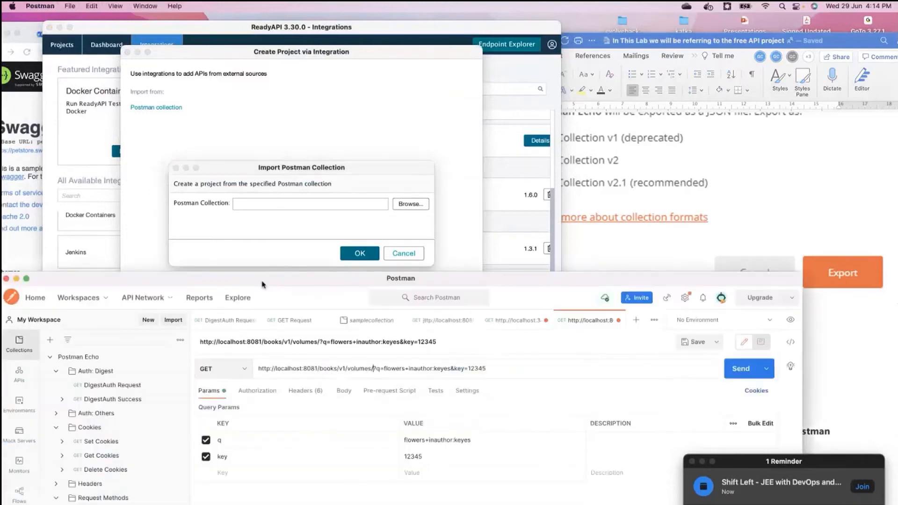
drag(262, 282, 375, 125)
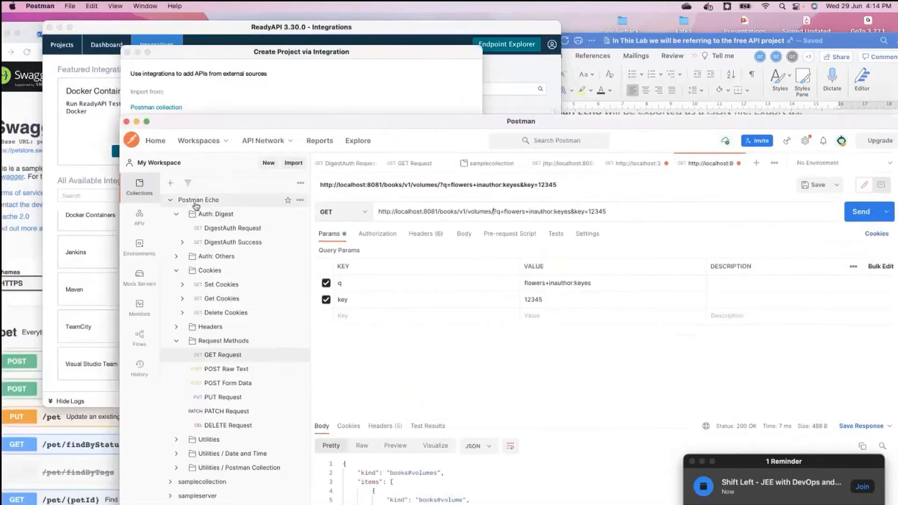
right_click(196, 202)
click(142, 193)
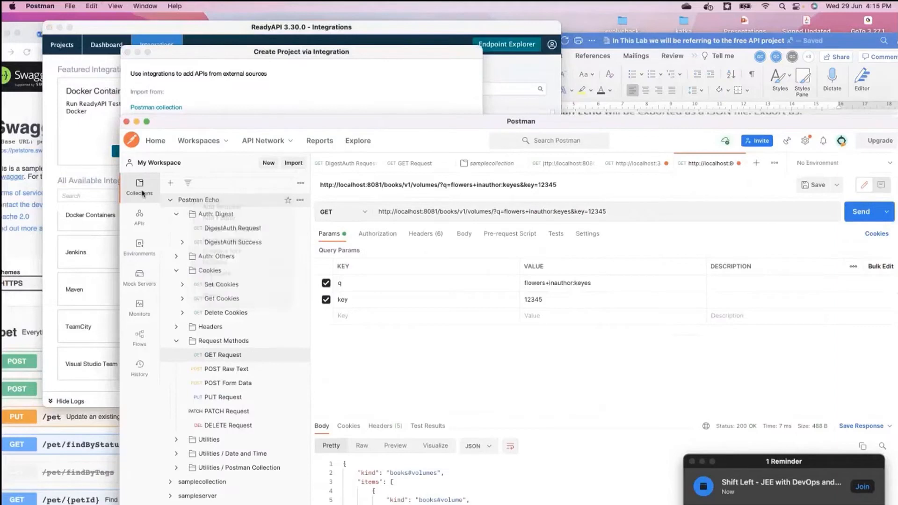
click(170, 200)
click(300, 201)
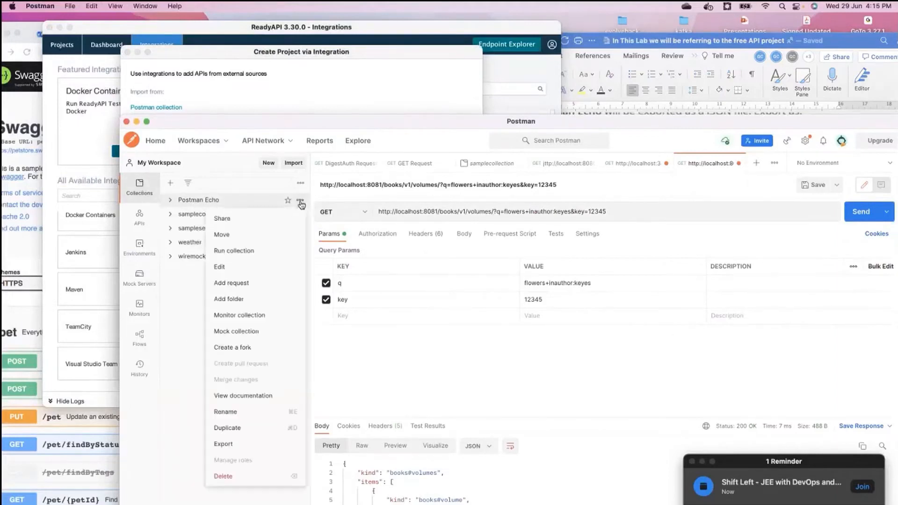
click(225, 444)
click(642, 378)
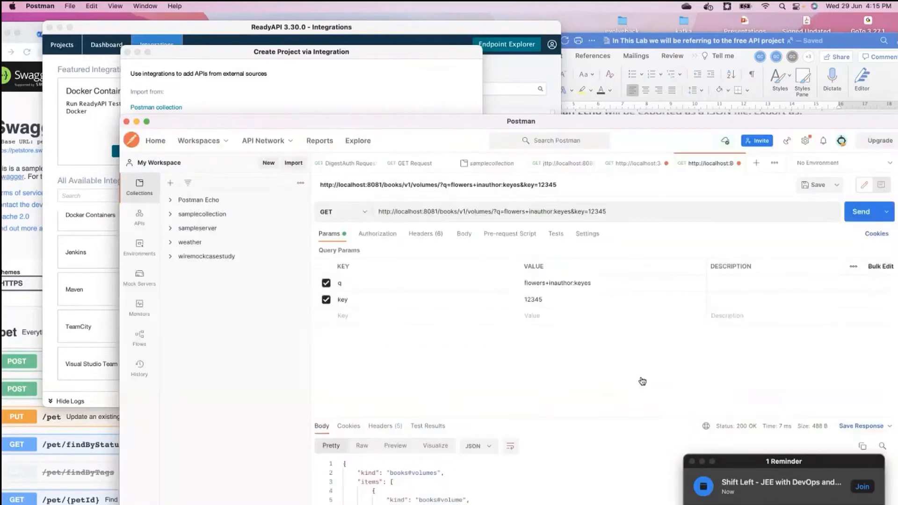
click(504, 185)
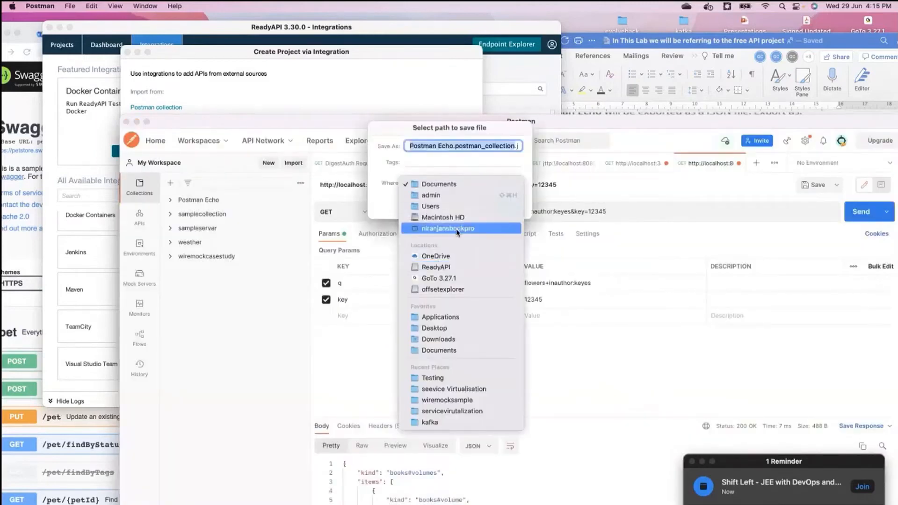
click(440, 329)
click(503, 205)
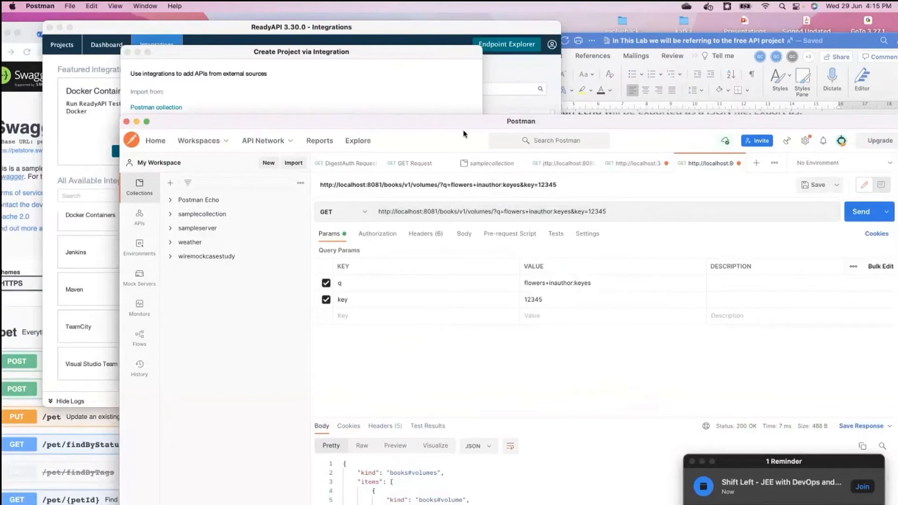
Step: Back in ReadyAPI, browse to the Desktop, pick Postman Echo.postman_collection.json as the Postman collection and confirm the import
click(460, 101)
click(405, 204)
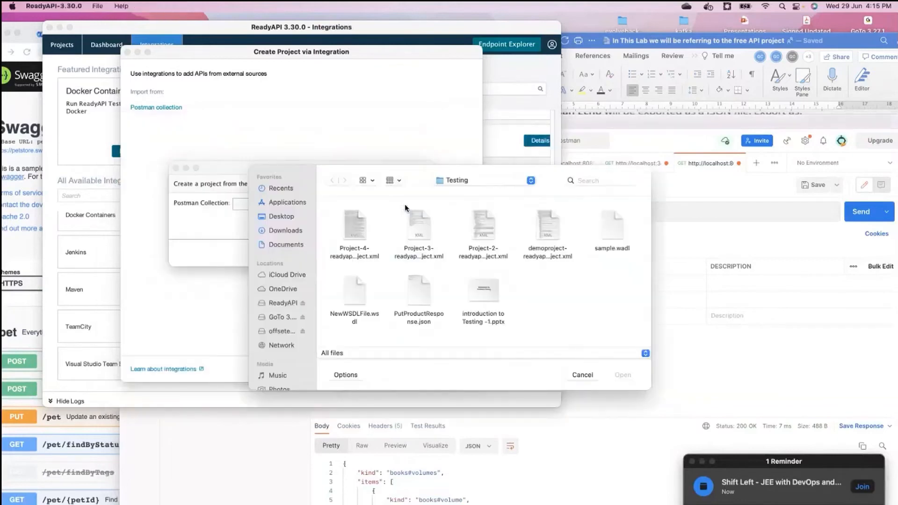
click(287, 217)
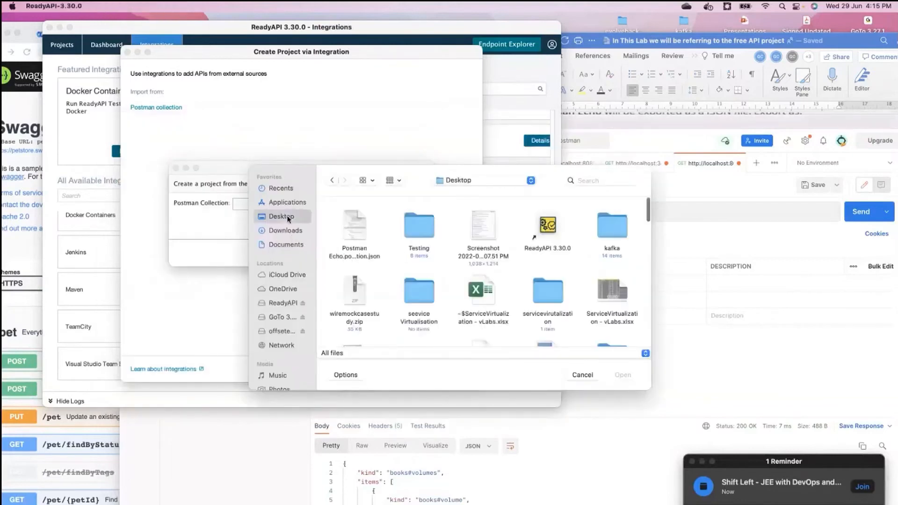
click(354, 225)
click(625, 375)
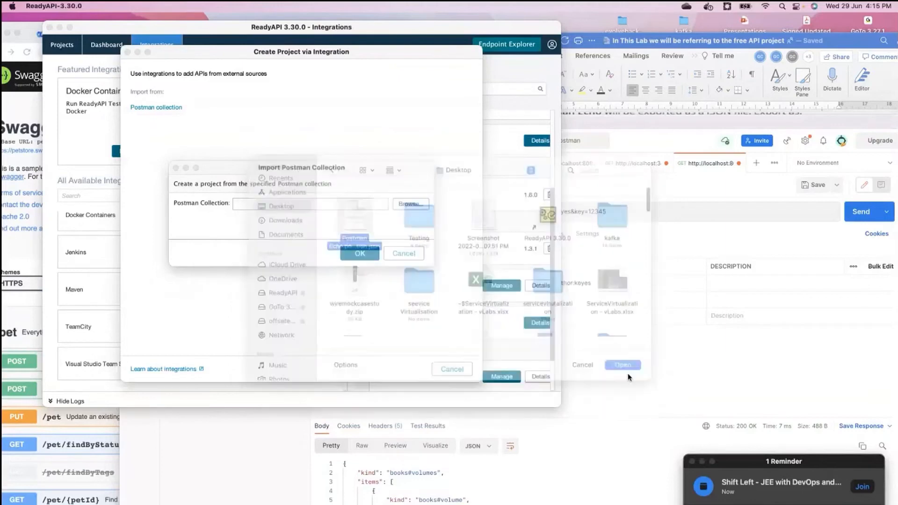
click(358, 254)
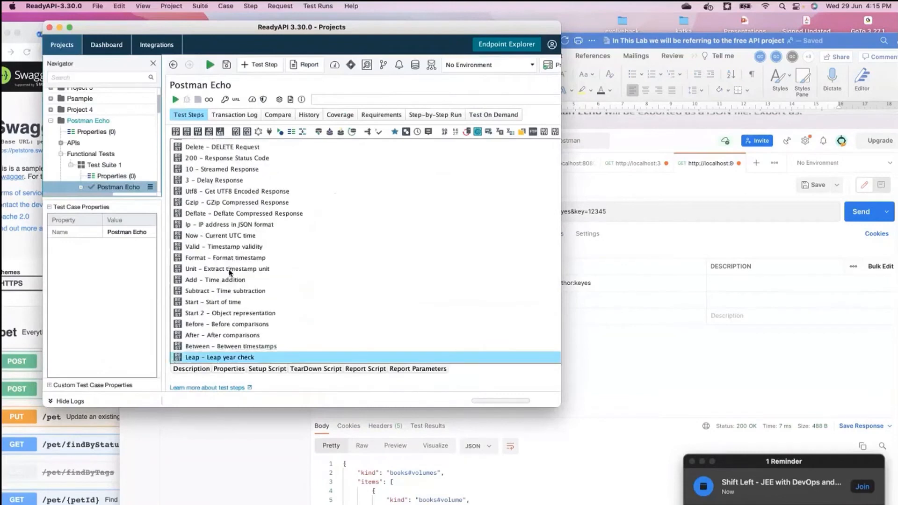
Step: Review the imported Postman Echo test steps and the options available for inserting a test step
scroll(230, 262, up, 5)
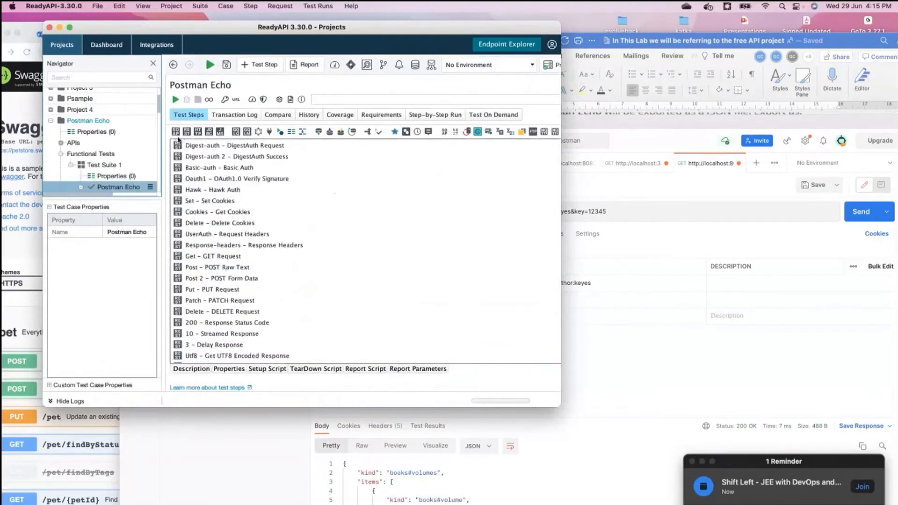
click(180, 146)
right_click(179, 148)
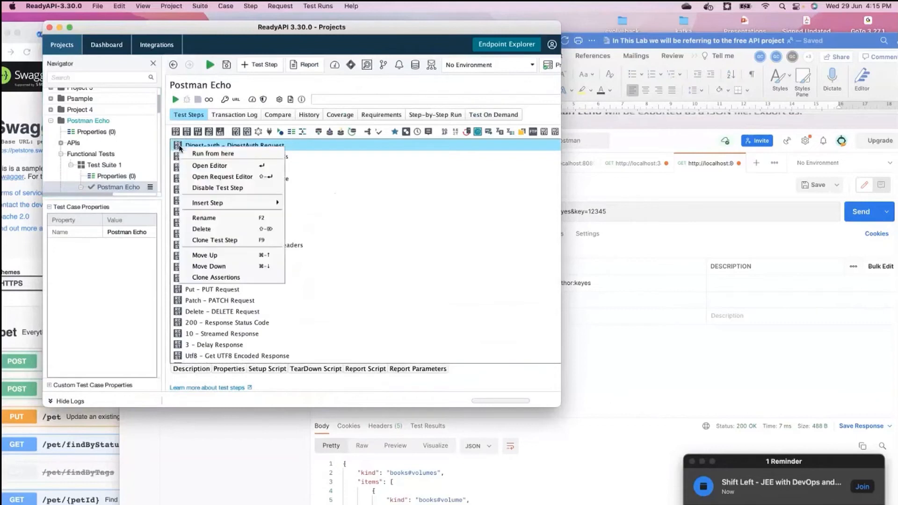
mouse_move(265, 205)
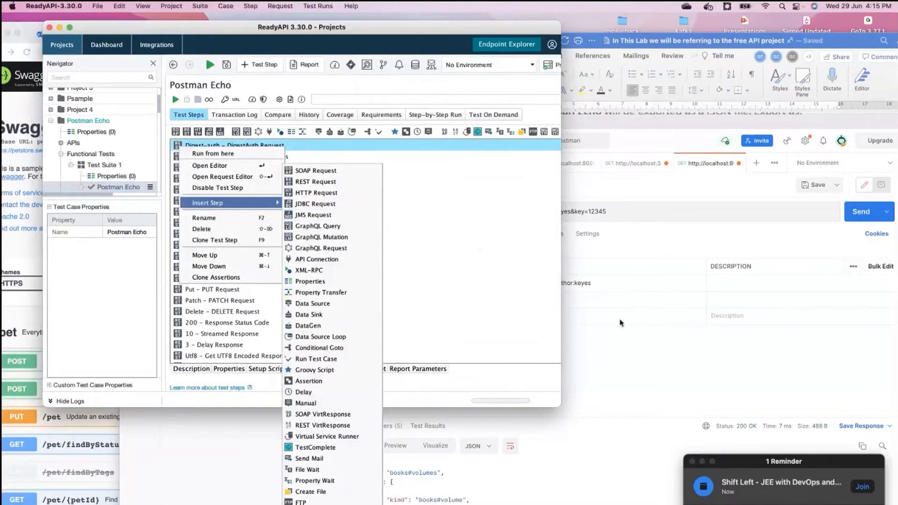
click(620, 323)
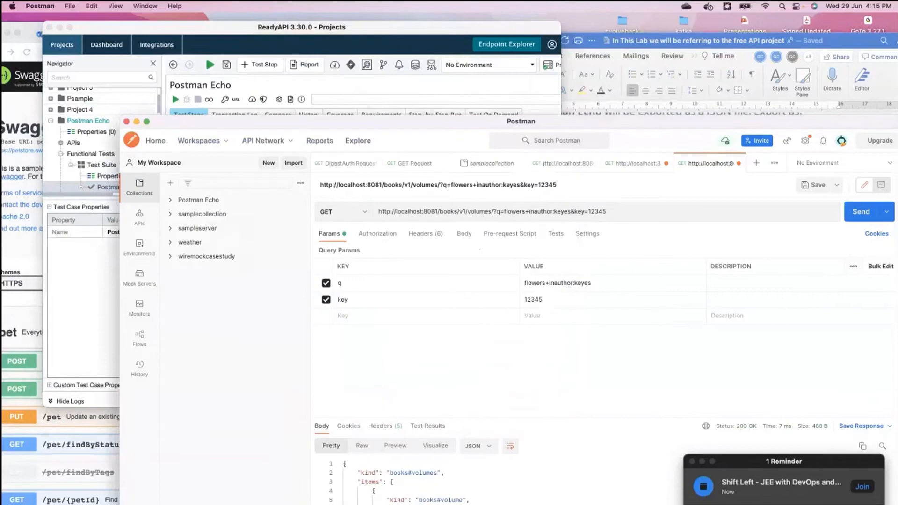
Step: Read the lab document's rules for converting Postman collections, then switch to the Postman and readyAPI presentation slide
click(537, 504)
scroll(538, 446, down, 20)
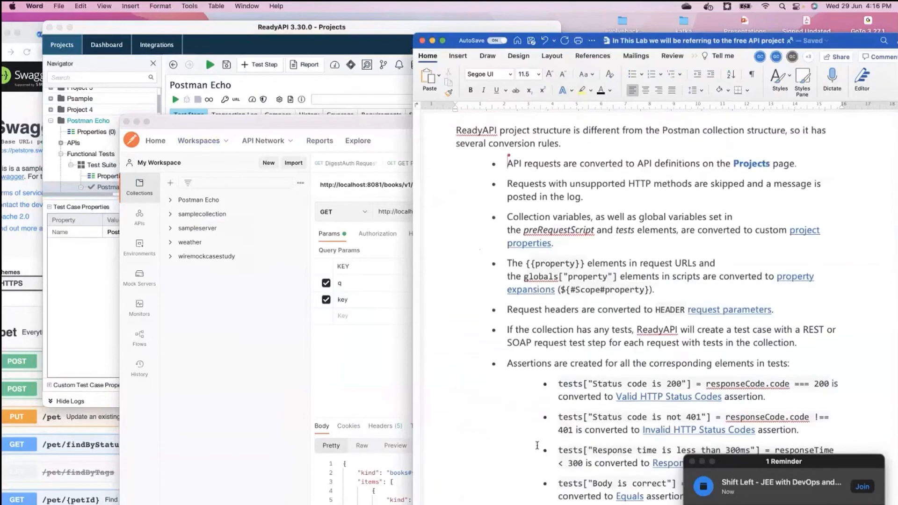
scroll(538, 446, up, 15)
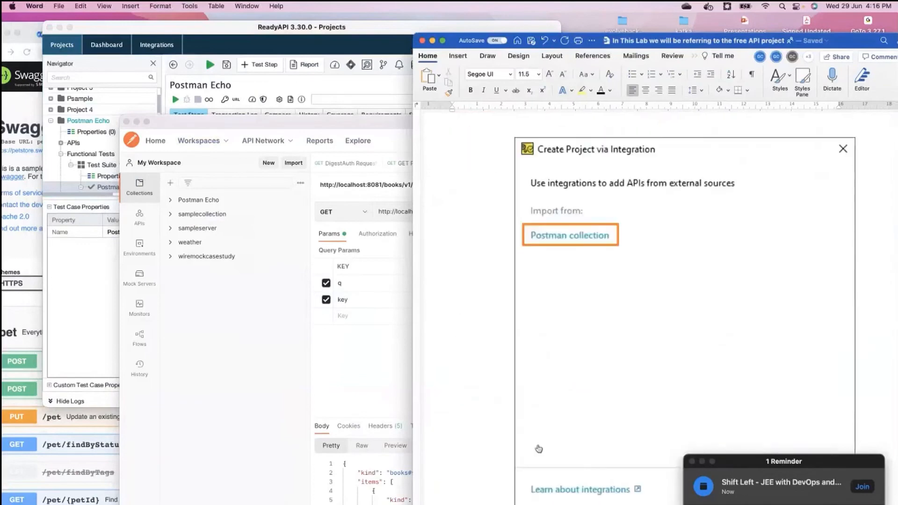
scroll(539, 449, up, 3)
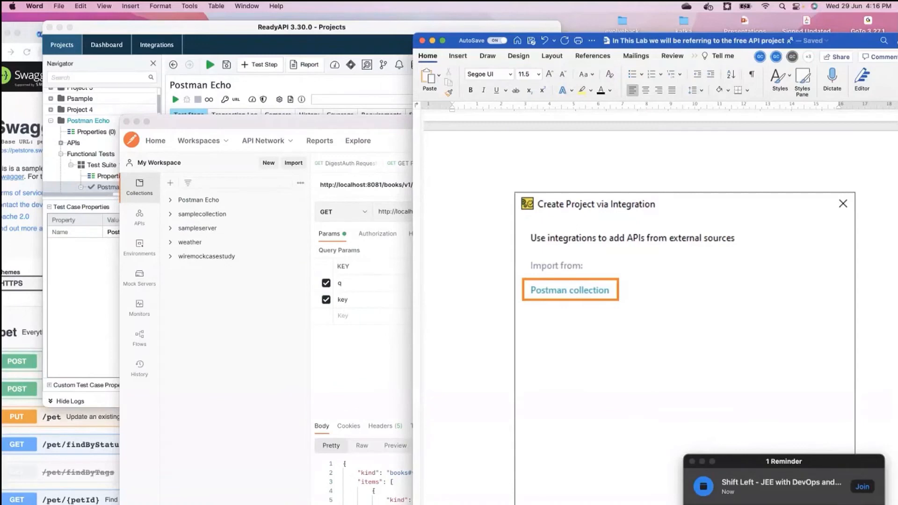
key(super+Tab)
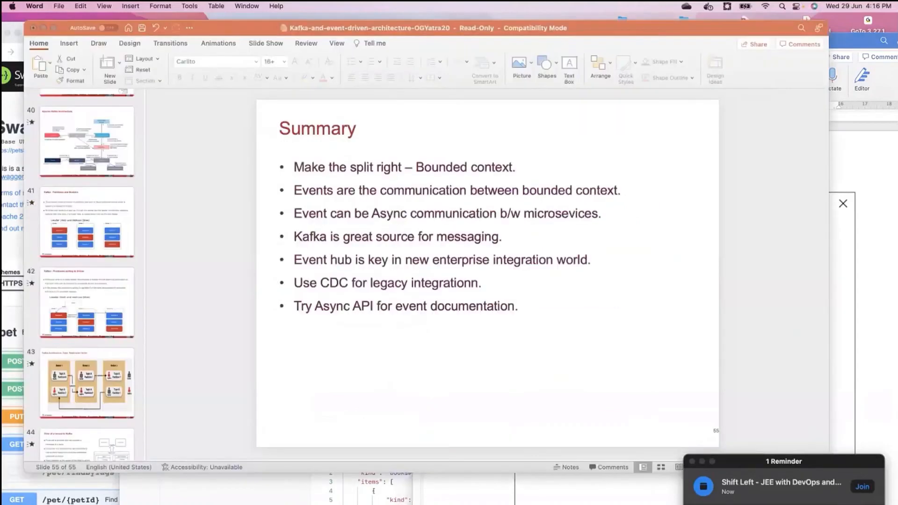
key(ctrl+Right)
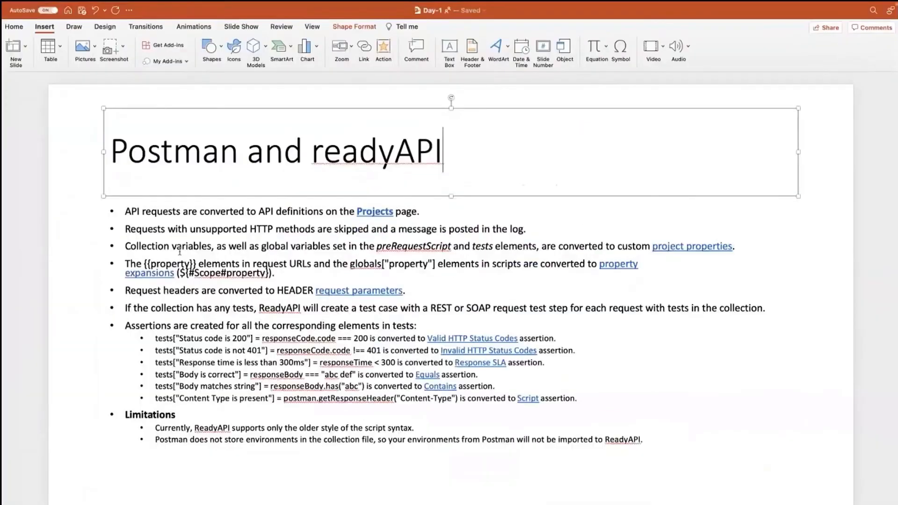